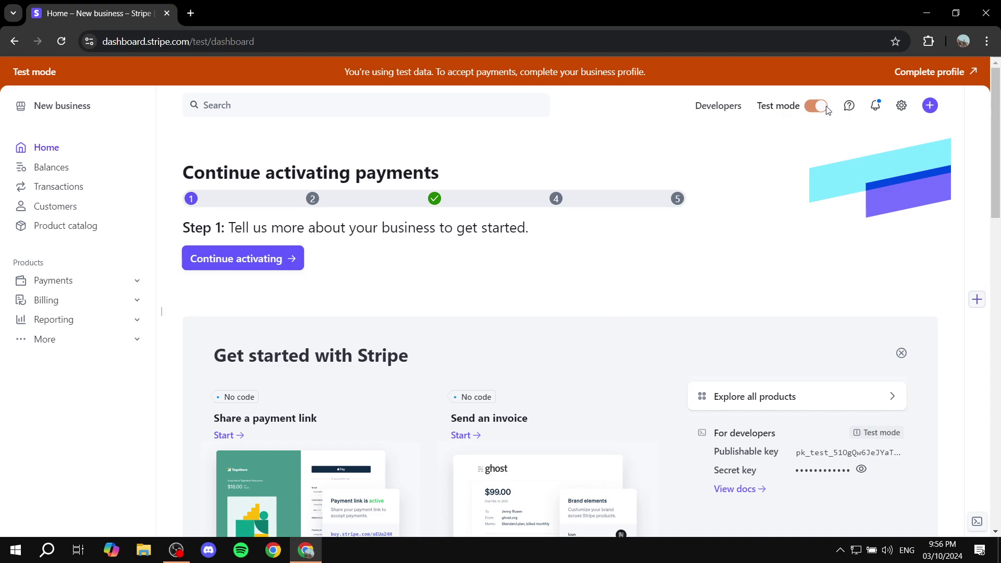
Step: View the test-mode dashboard home page before heading to the product catalog
mouse_move(820, 109)
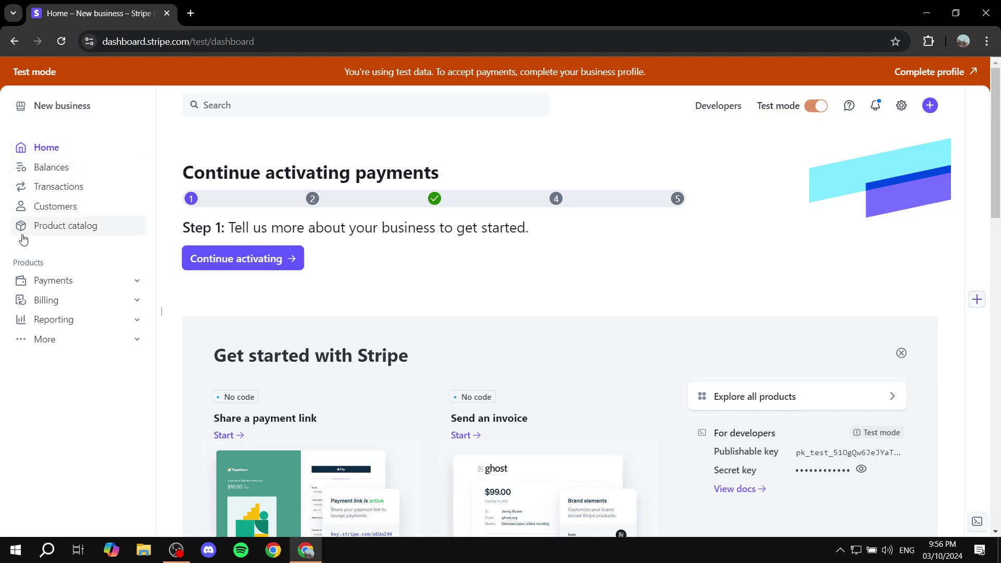
Step: Go to the product catalog's empty Coupons list and start a new test coupon
left_click(61, 233)
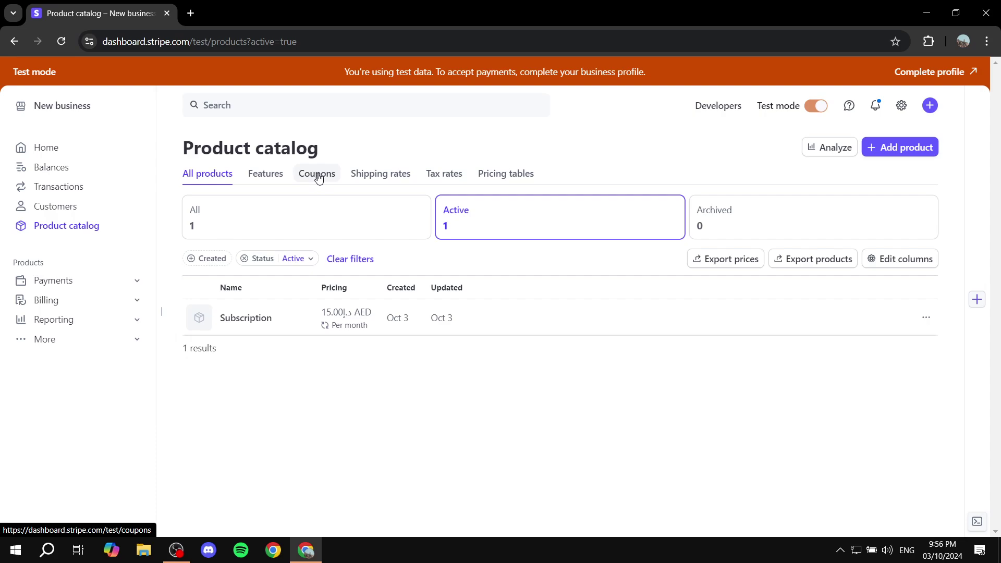
left_click(318, 175)
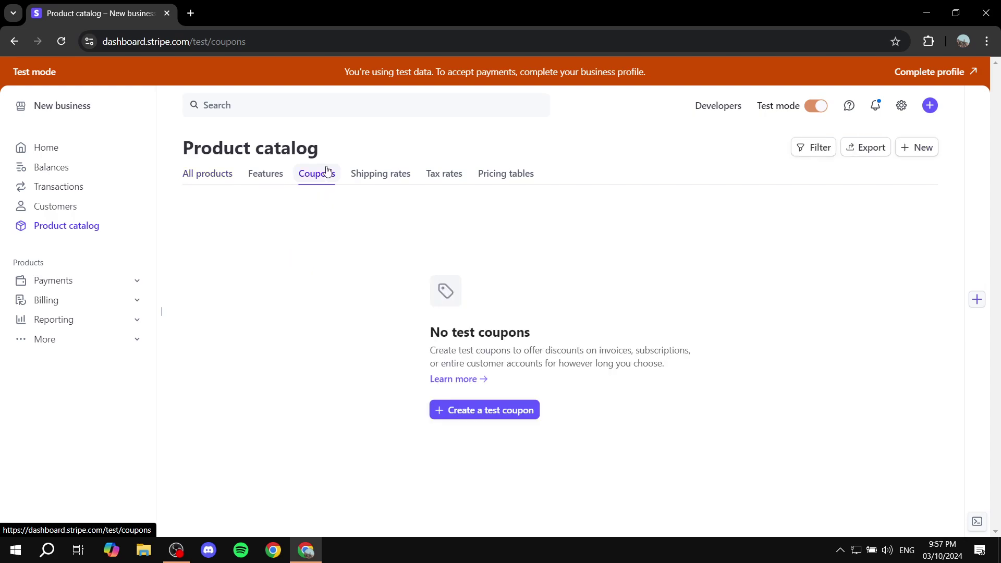
left_click_drag(428, 337, 570, 338)
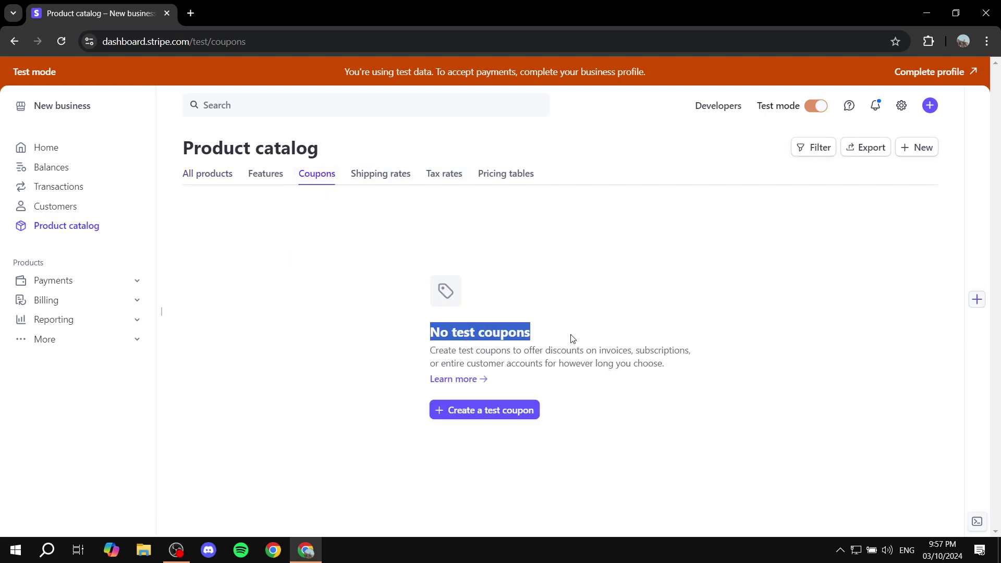
left_click(573, 337)
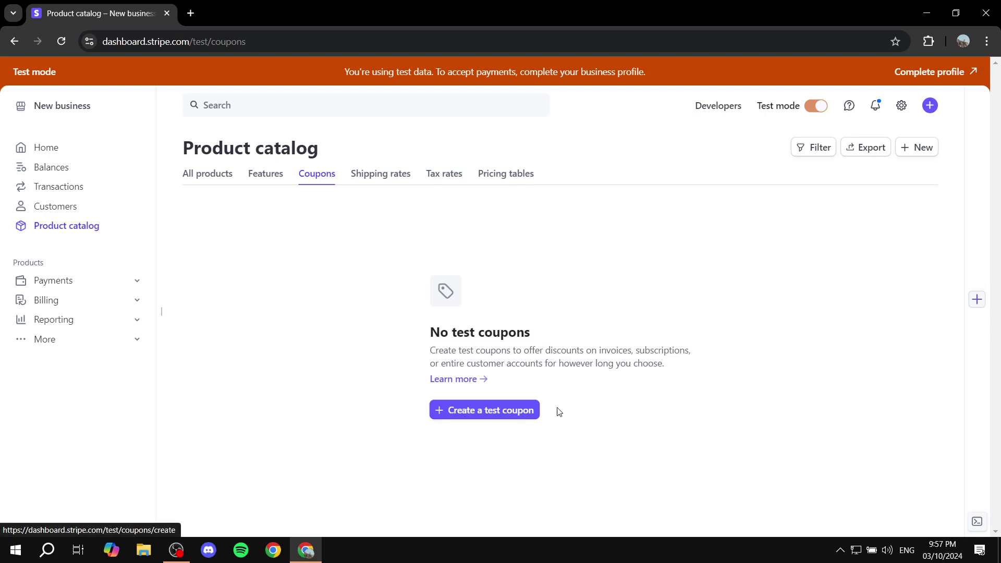
left_click(512, 416)
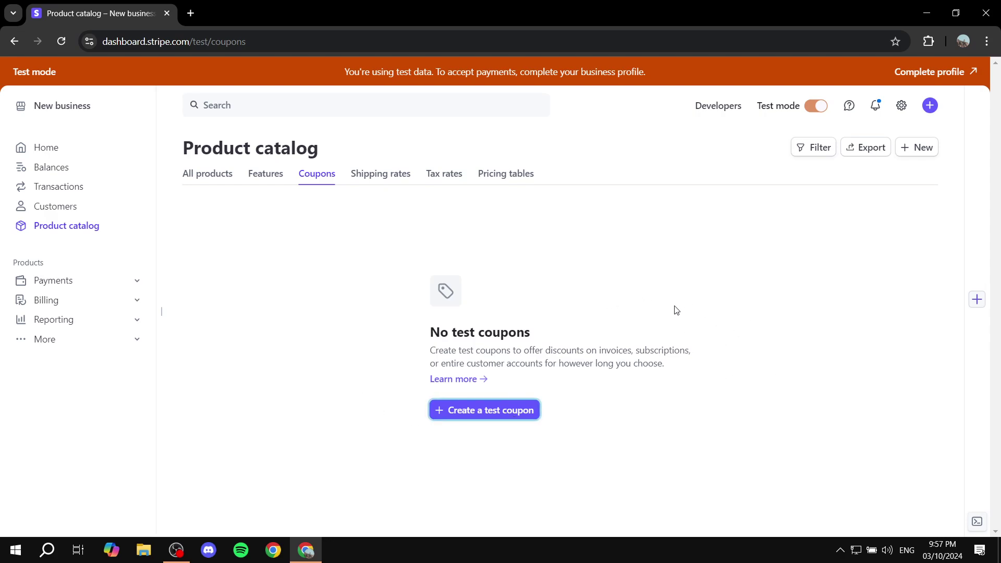
Step: Clear the saved name suggestions Test Seq, Test Timer and Example from the Name field
left_click(498, 410)
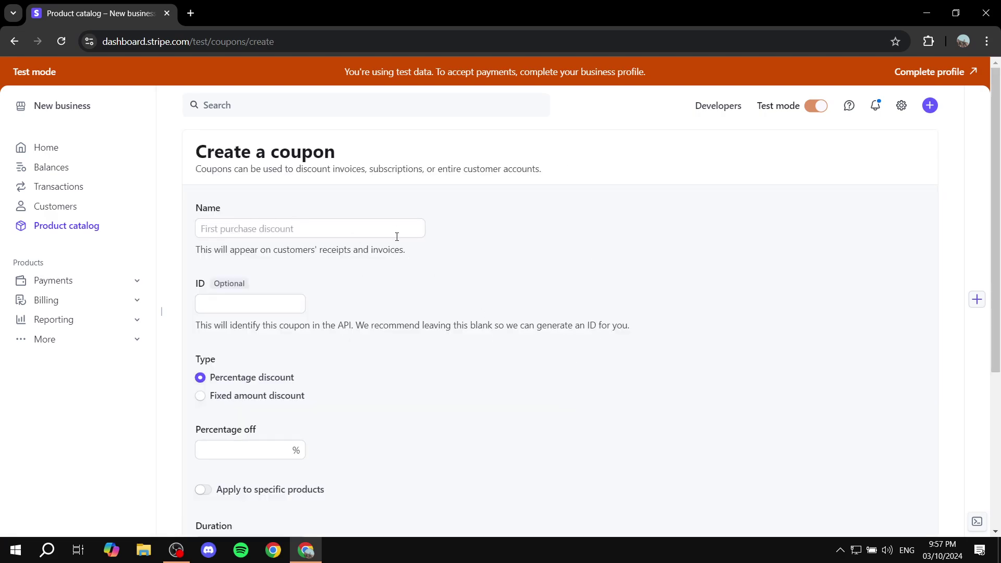
left_click_drag(191, 214, 231, 219)
left_click(322, 213)
left_click(316, 230)
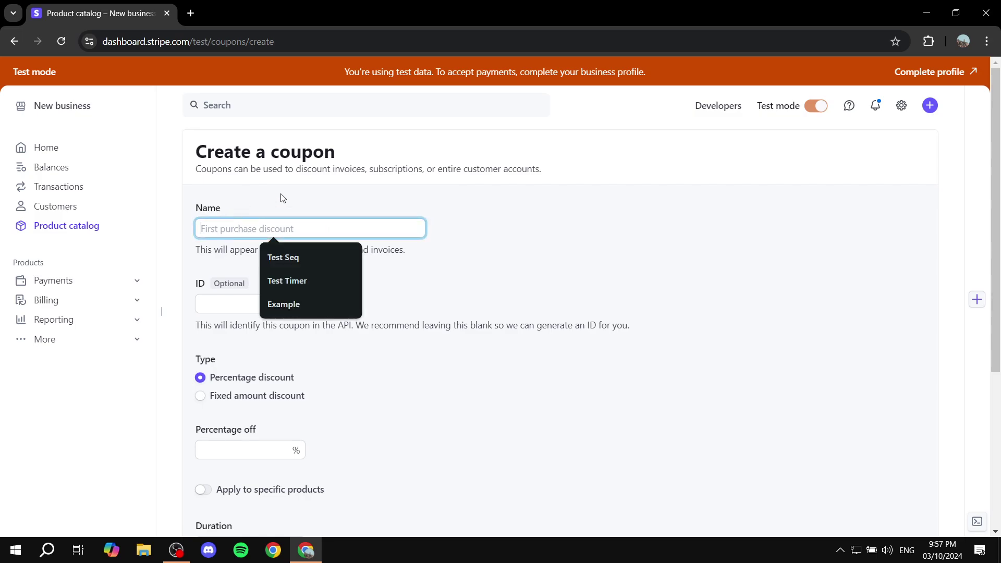
left_click(349, 258)
left_click(349, 257)
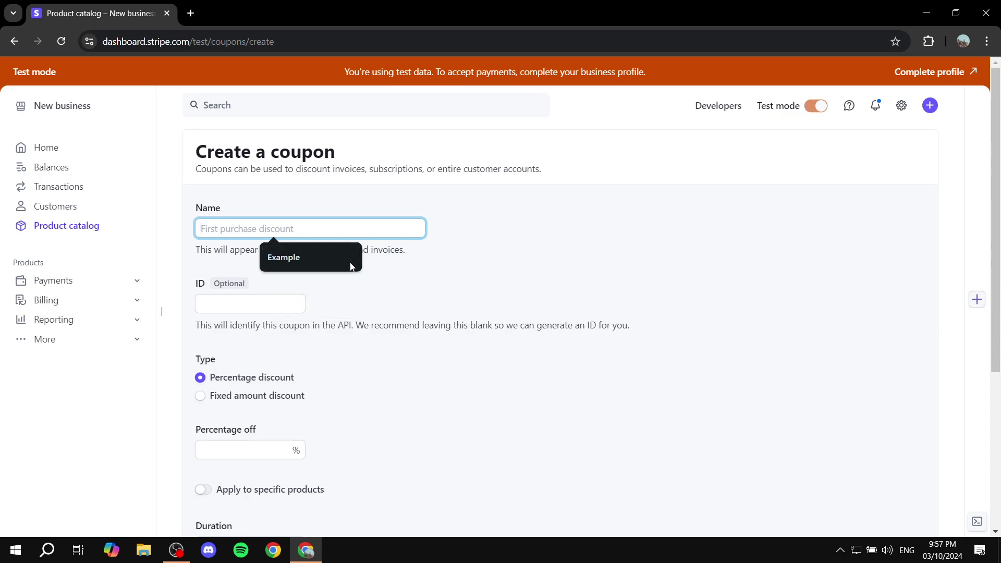
left_click(349, 259)
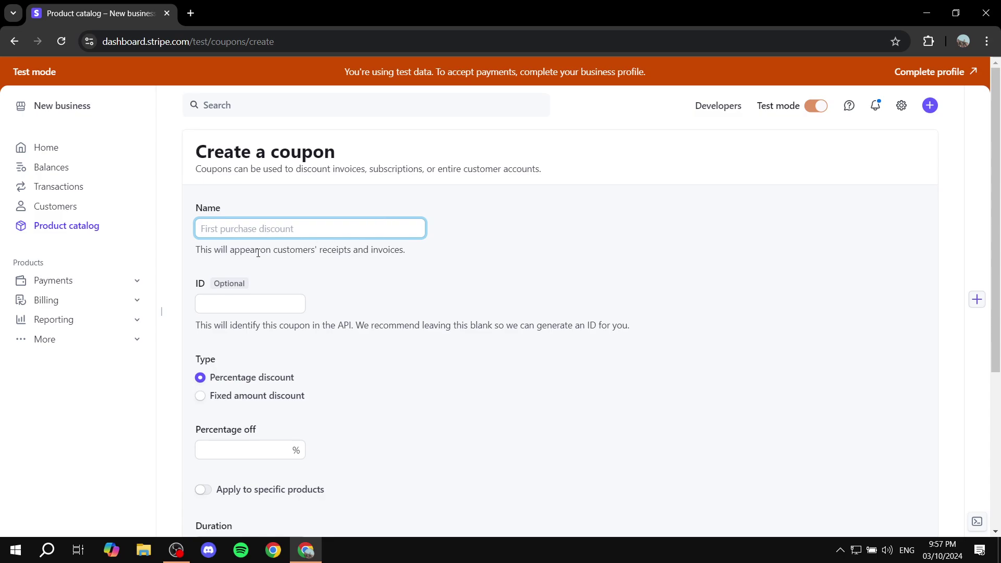
Step: Enter 'Test Coupon' as the coupon name
left_click_drag(230, 251, 415, 261)
left_click(451, 244)
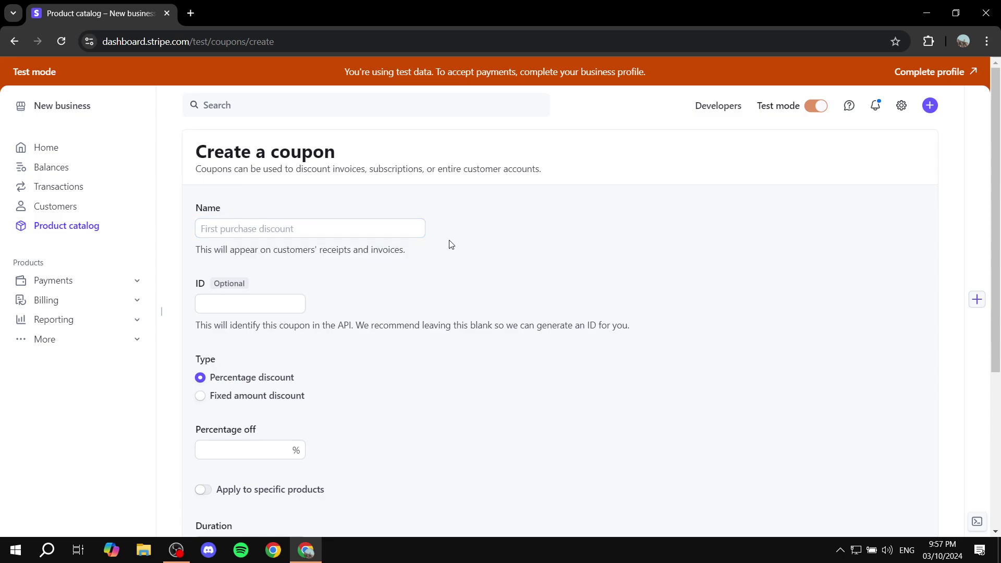
left_click(312, 219)
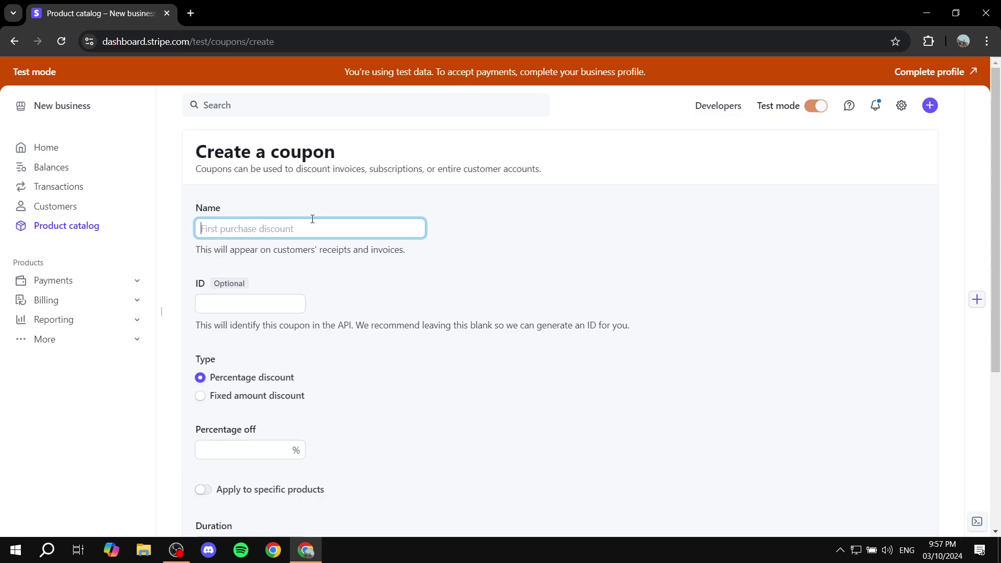
type("Test Coupon")
left_click(455, 221)
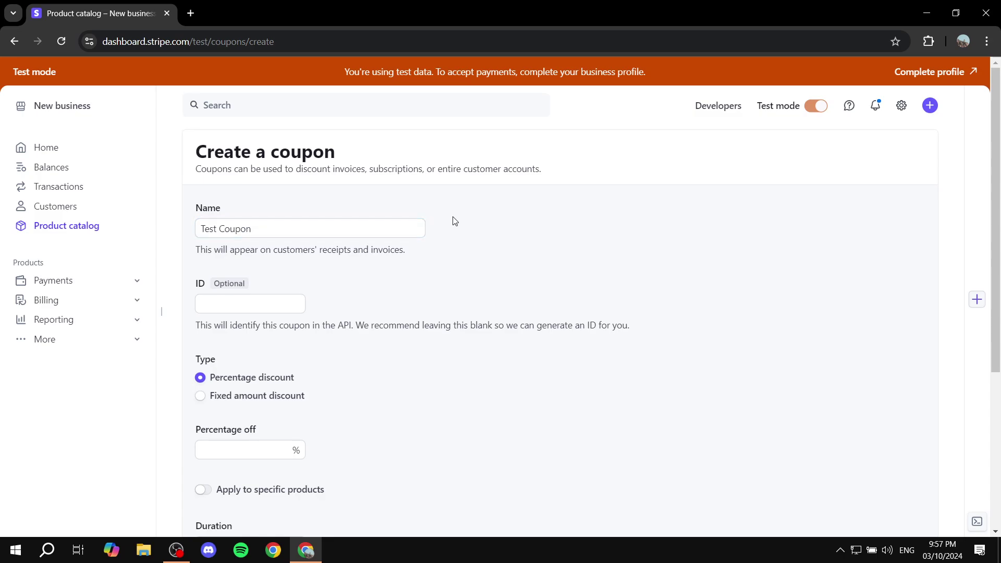
Step: Keep the coupon type as Percentage discount and set 15% off
scroll(395, 232, "down", 1)
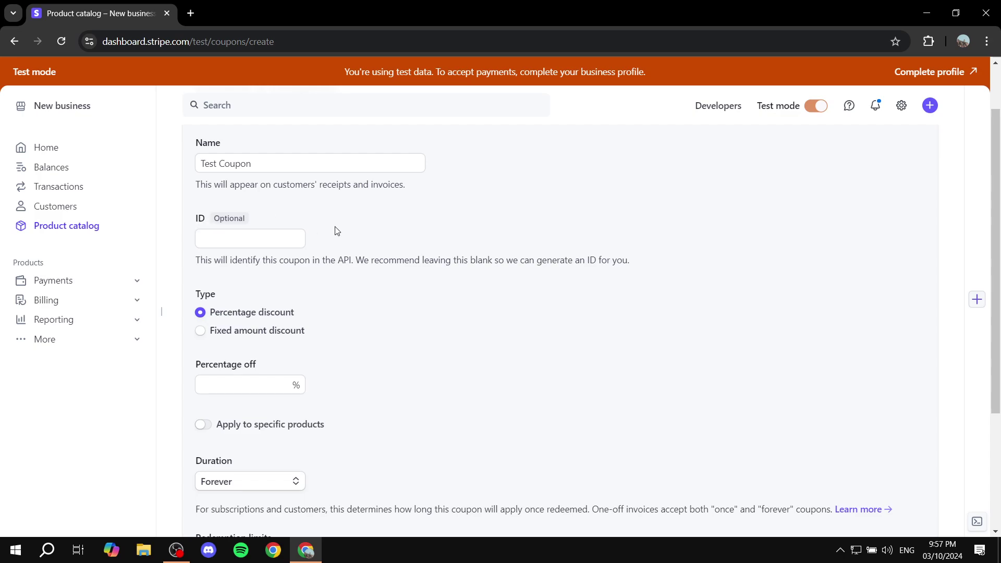
left_click_drag(250, 218, 212, 218)
left_click(332, 226)
scroll(329, 237, "down", 1)
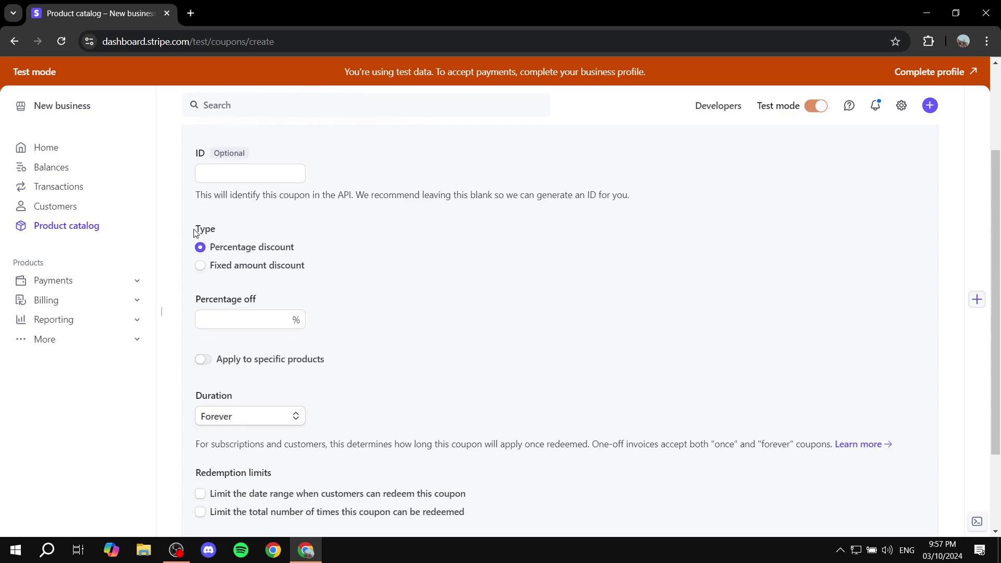
left_click_drag(196, 232, 232, 233)
left_click(236, 234)
left_click(274, 266)
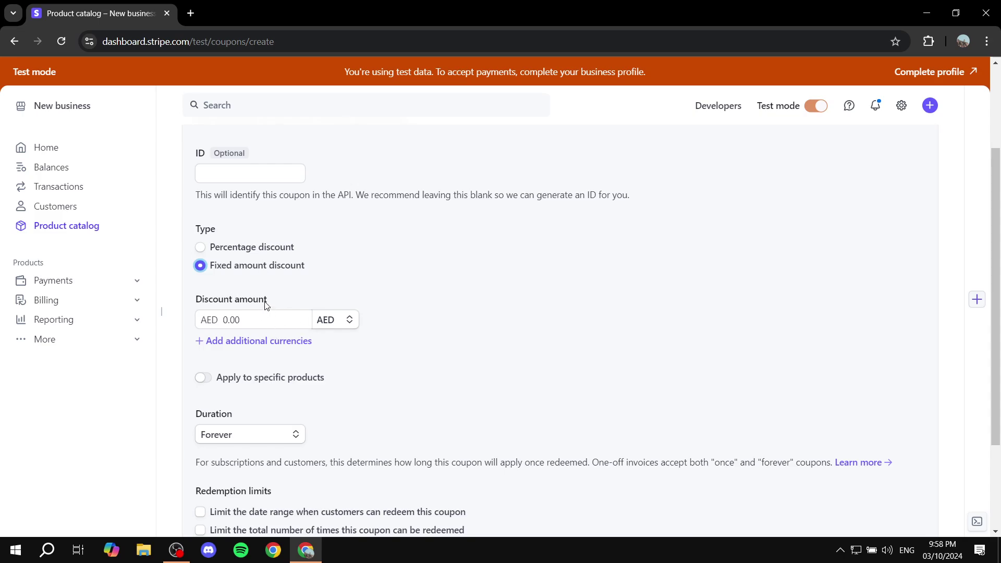
left_click(248, 252)
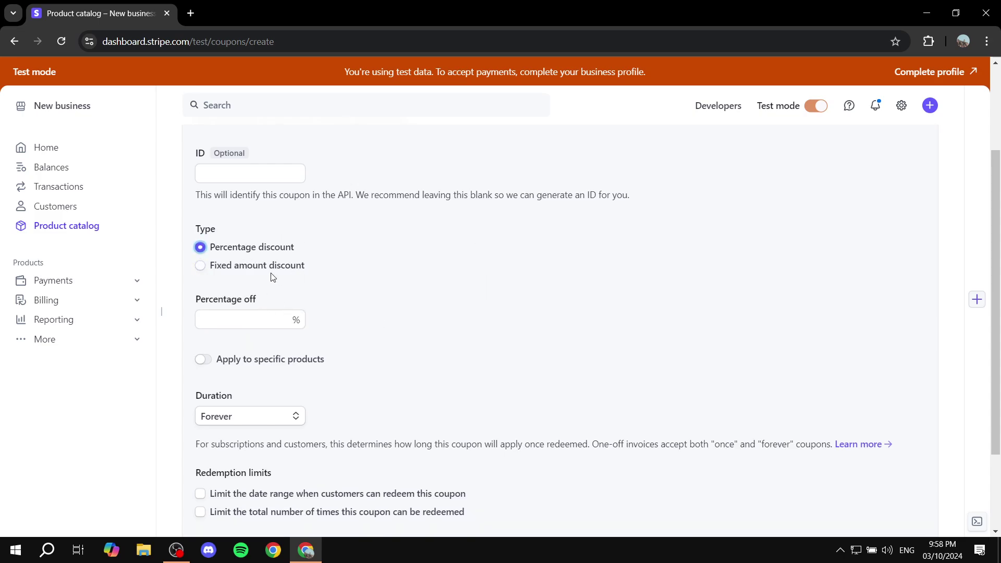
left_click(251, 319)
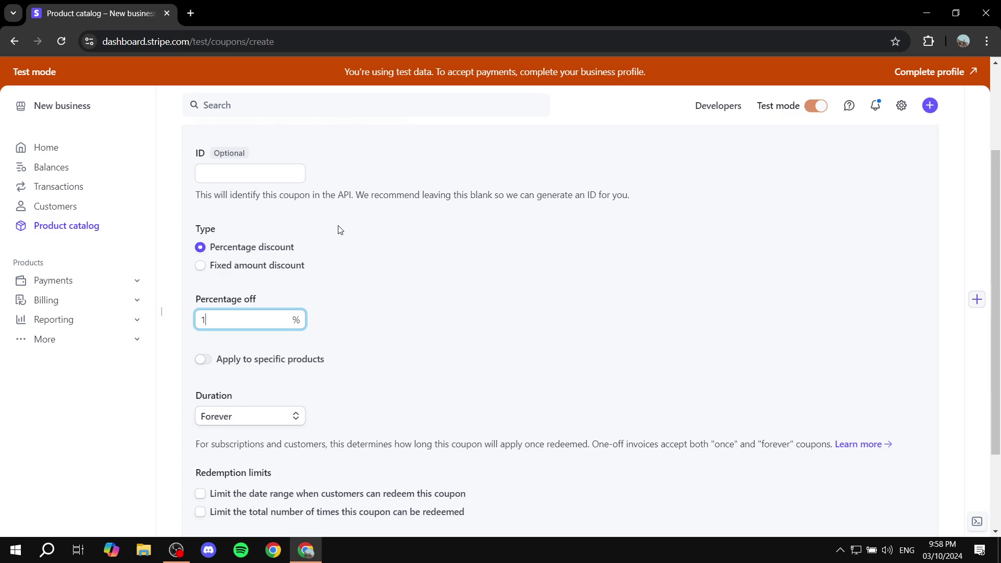
left_click(444, 326)
scroll(442, 328, "down", 2)
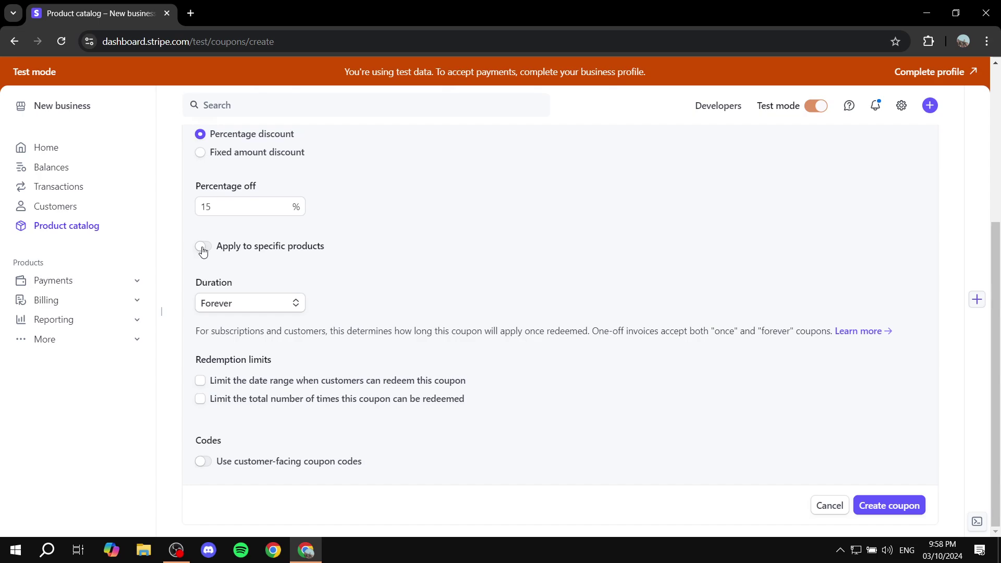
Step: Limit the coupon to the Subscription product only, removing the extra empty product row
left_click(203, 249)
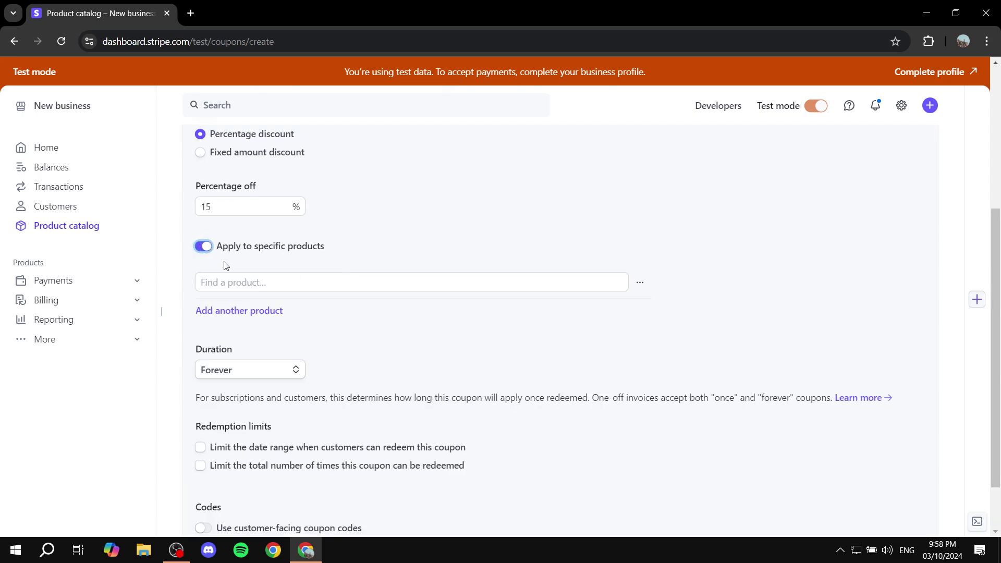
left_click(274, 285)
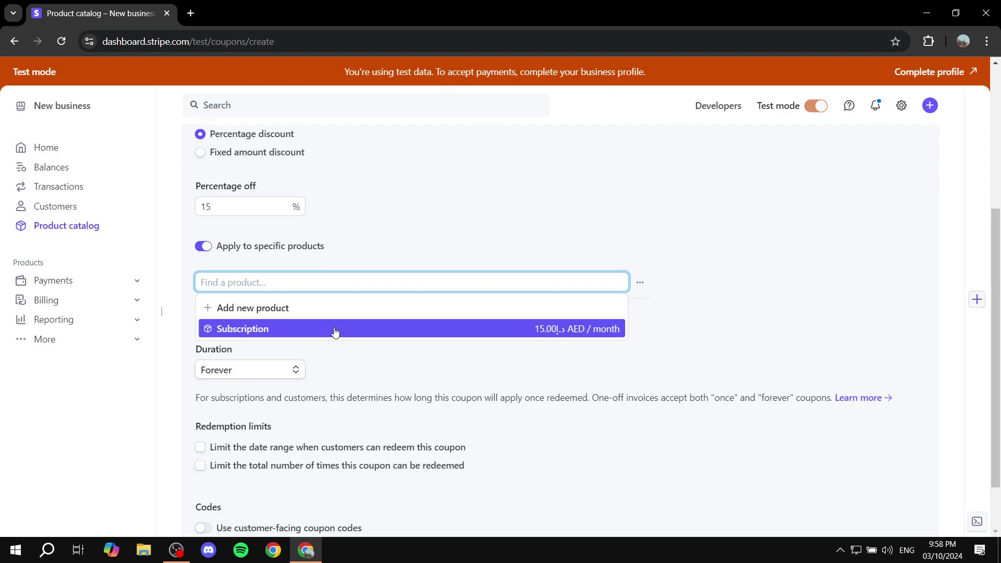
left_click(281, 334)
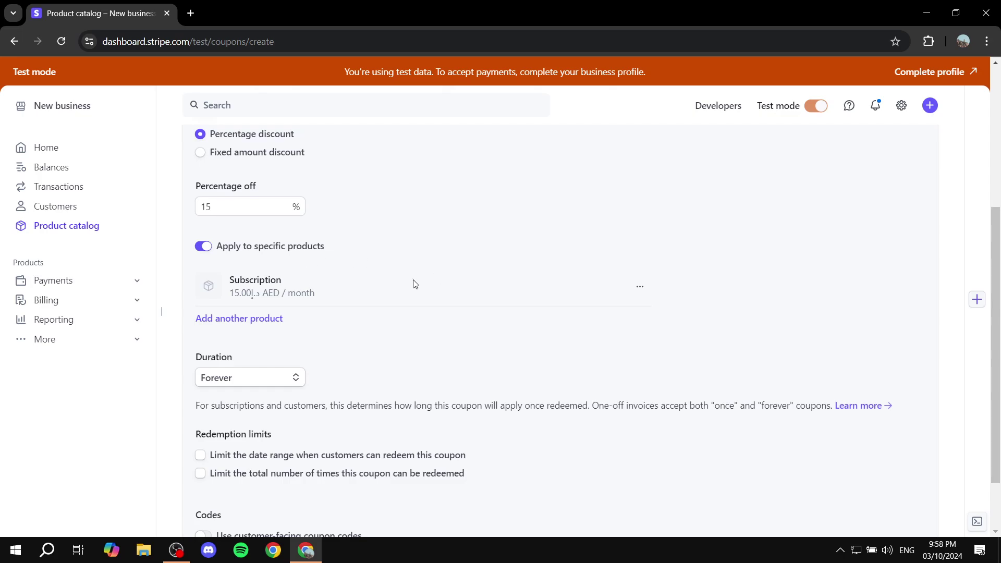
left_click(257, 320)
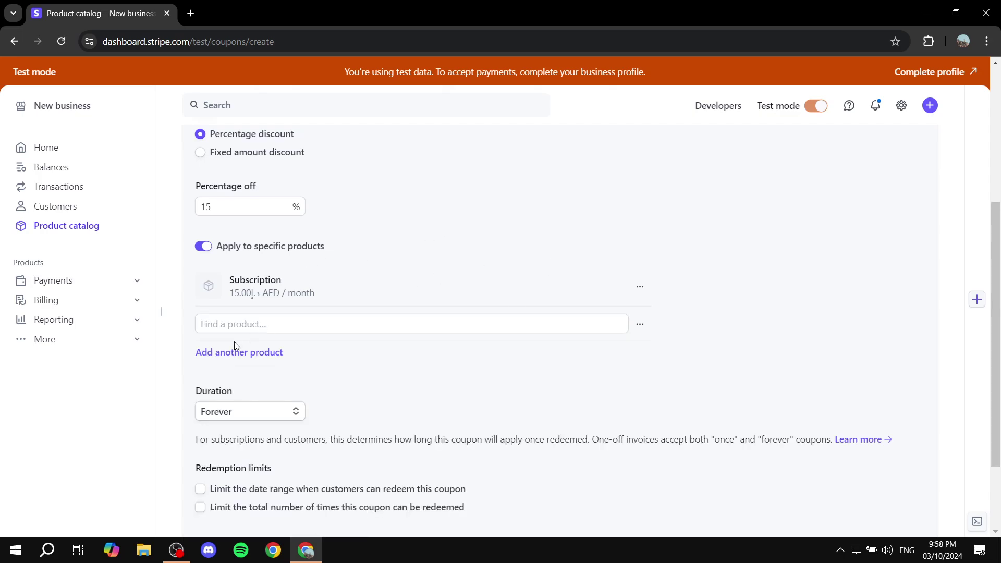
left_click(639, 324)
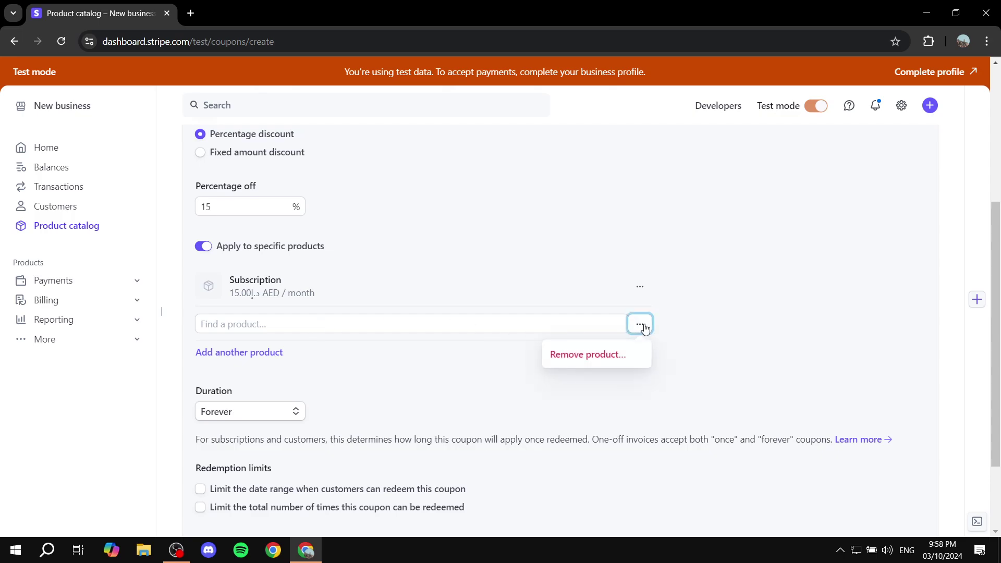
left_click(609, 355)
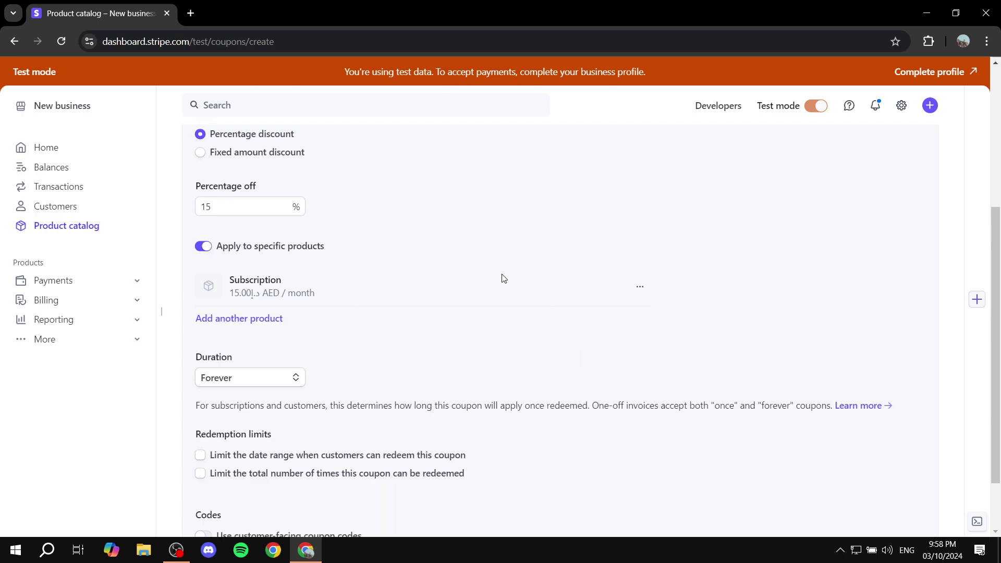
scroll(417, 290, "down", 2)
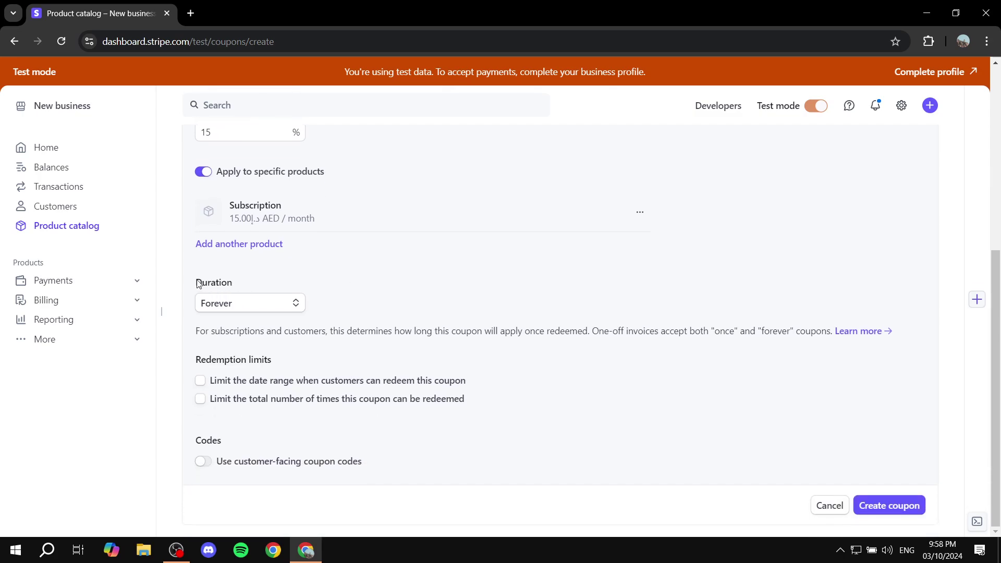
left_click_drag(195, 282, 241, 284)
left_click(243, 283)
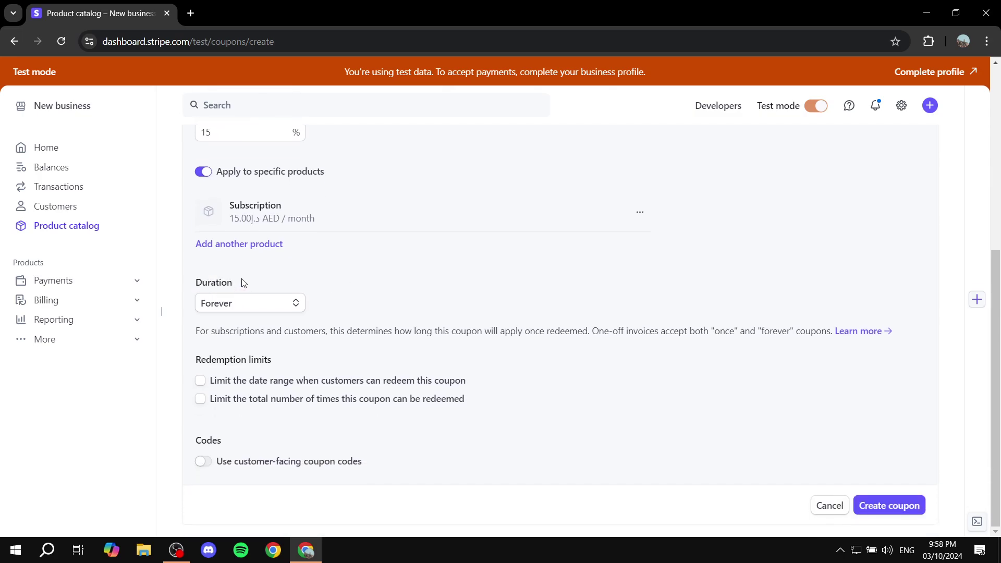
left_click(257, 303)
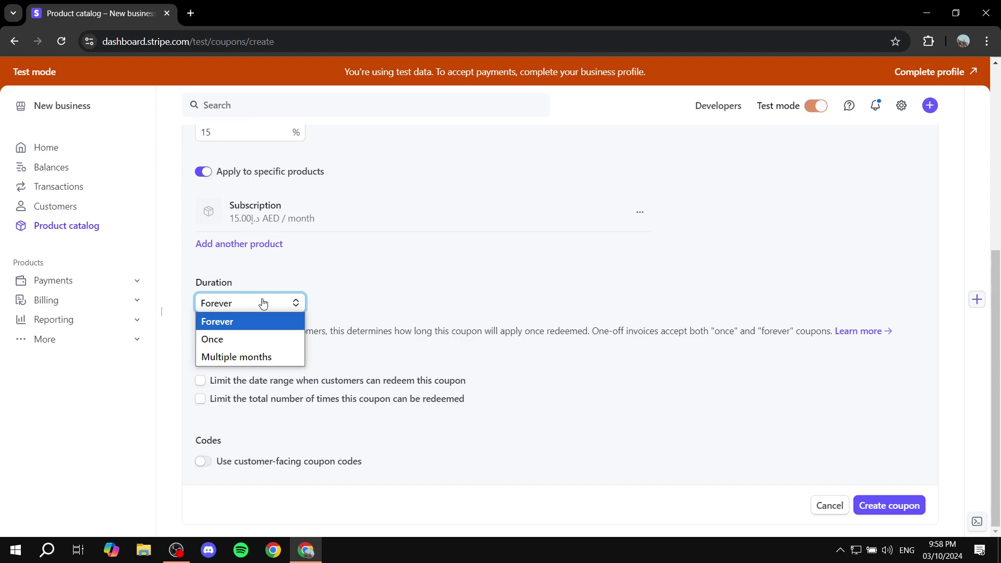
left_click(256, 339)
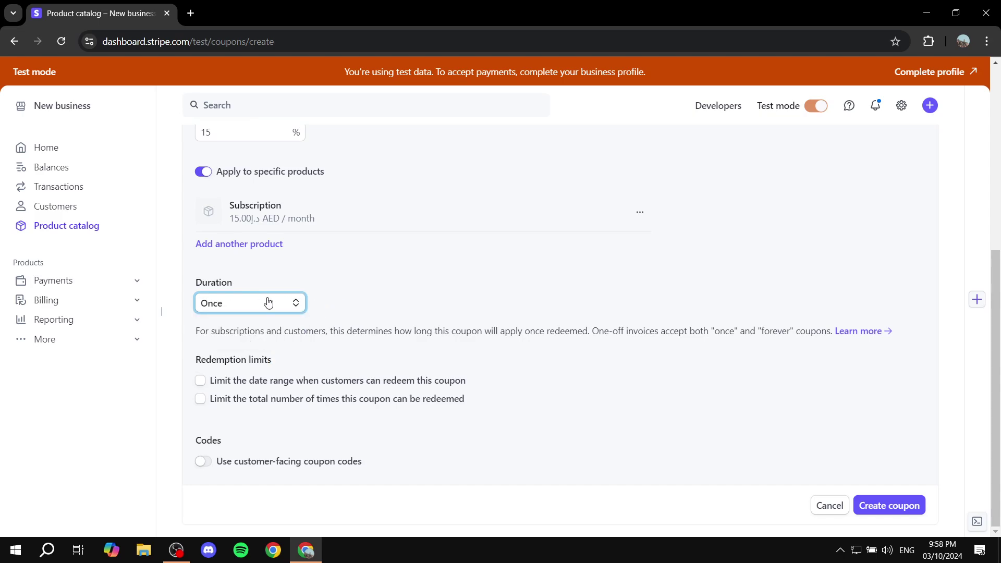
left_click(228, 282)
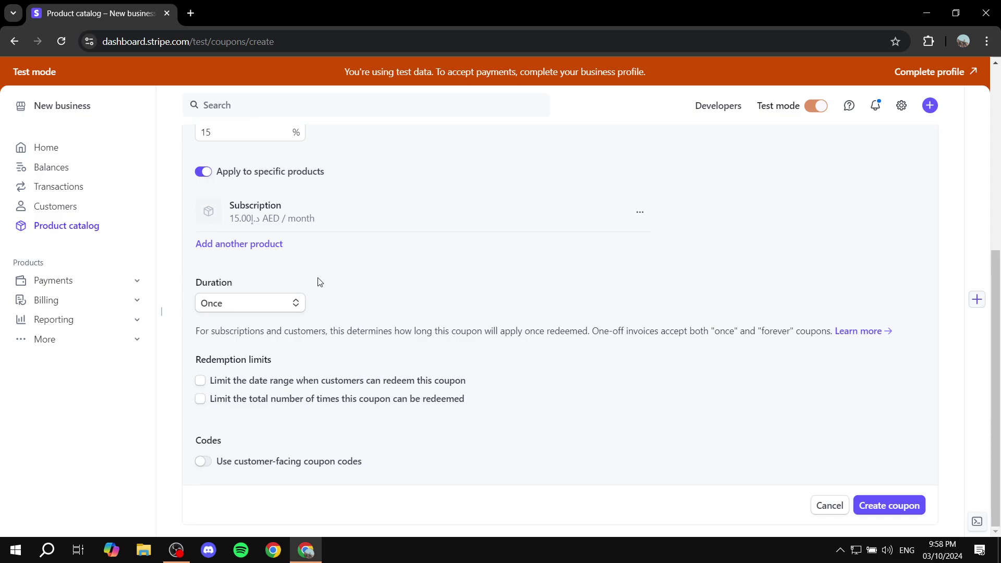
left_click(209, 307)
left_click(254, 320)
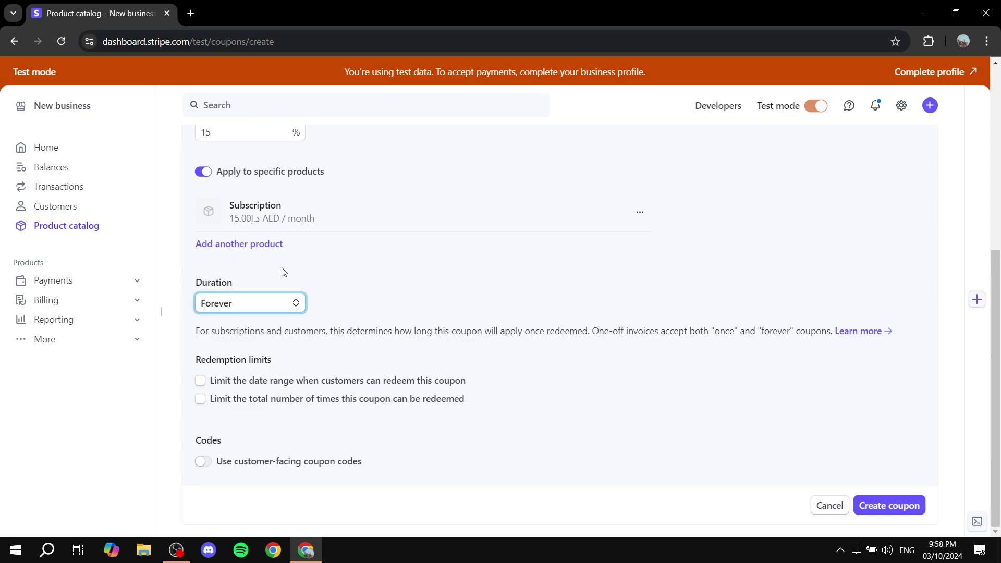
left_click(246, 279)
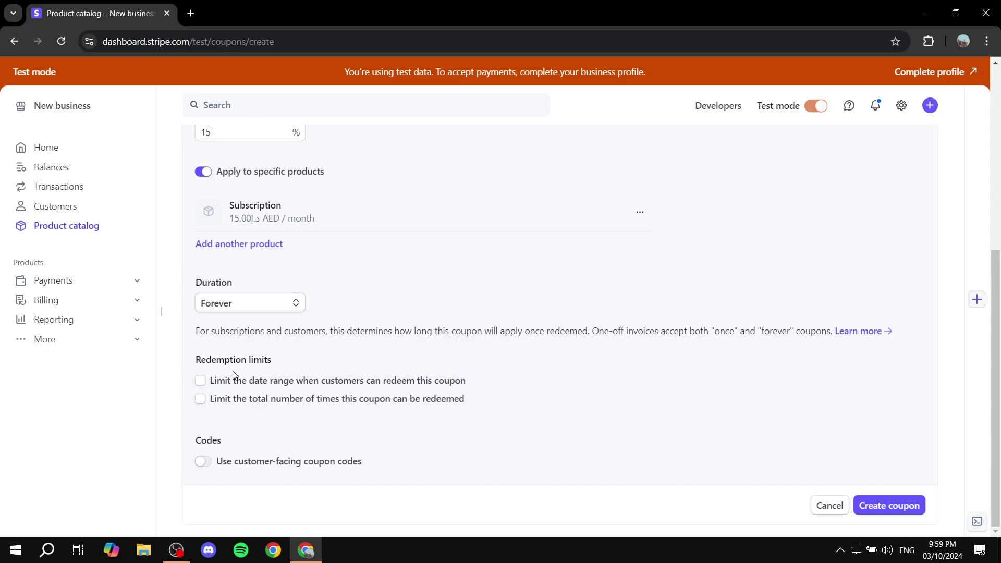
left_click(324, 386)
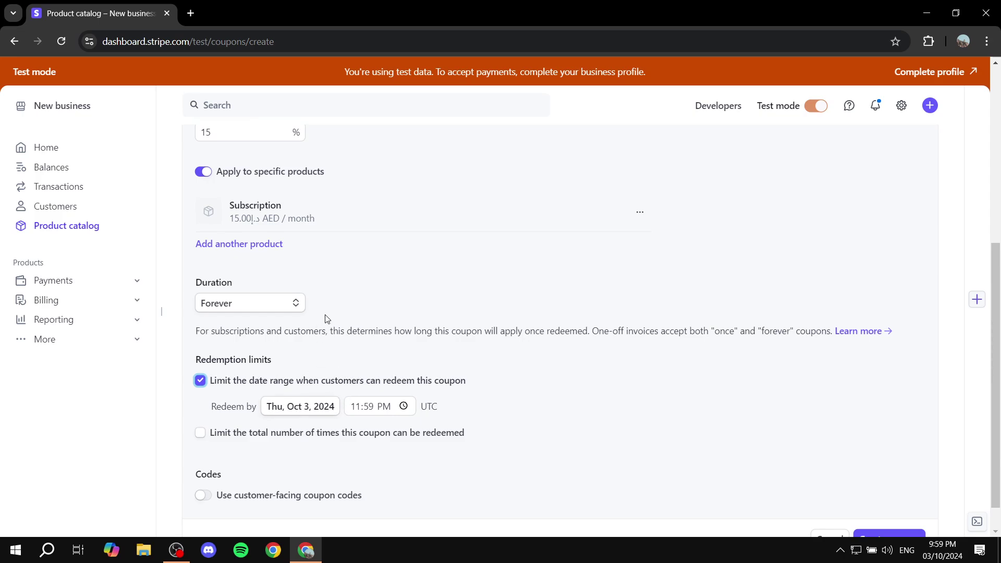
left_click_drag(208, 286, 254, 277)
left_click(254, 277)
scroll(466, 365, "down", 1)
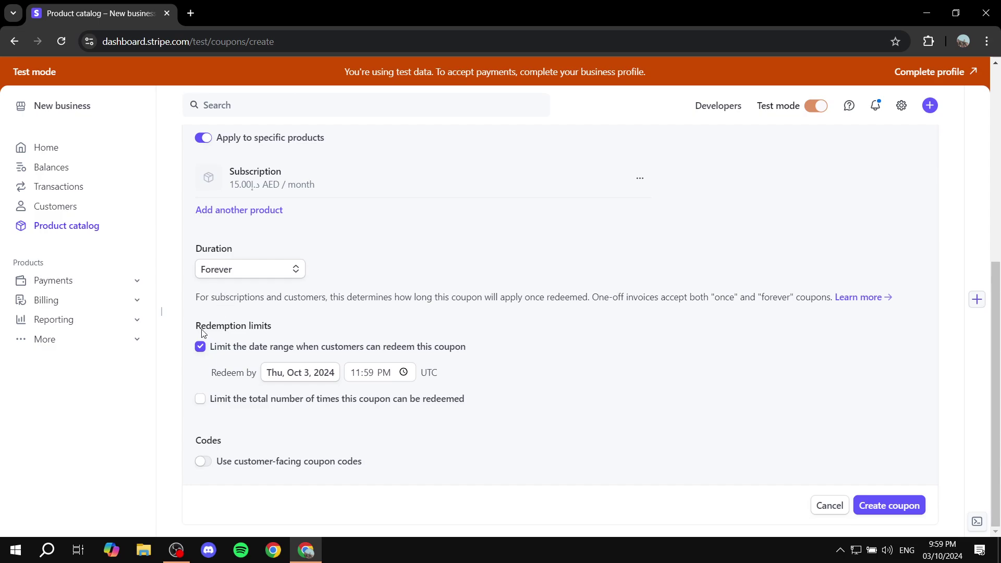
left_click_drag(189, 331, 288, 320)
left_click(289, 320)
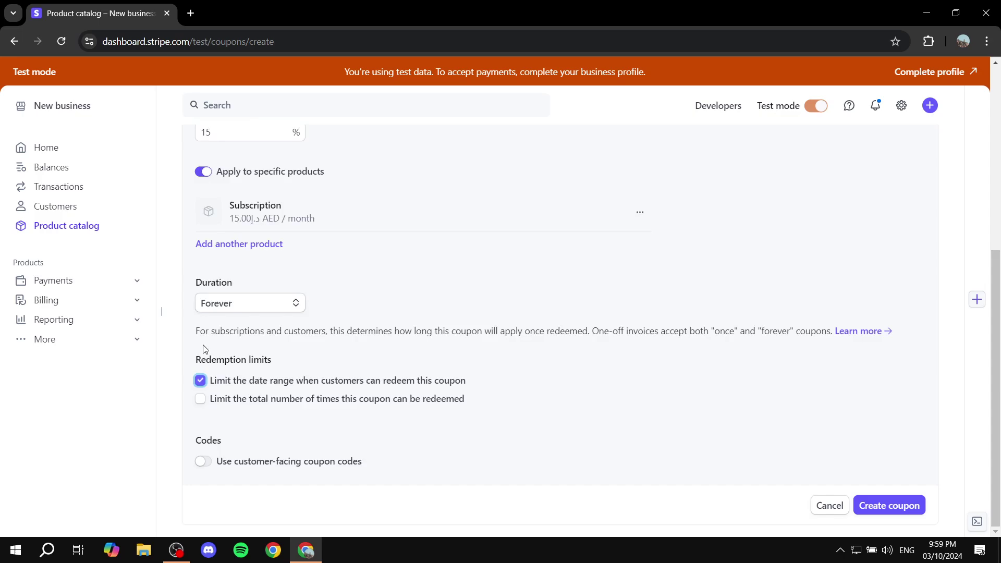
key("space")
left_click(558, 374)
left_click(263, 409)
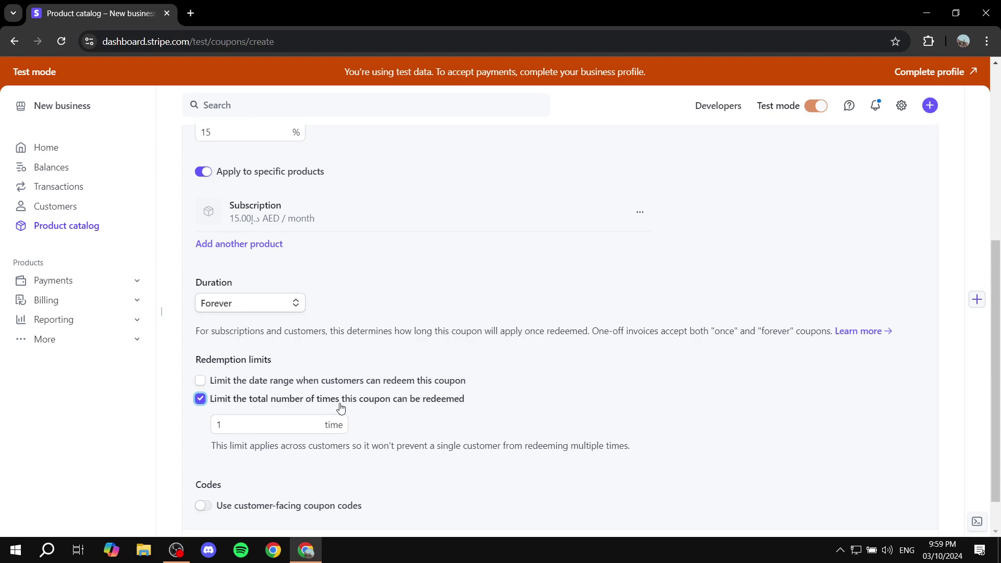
left_click(200, 398)
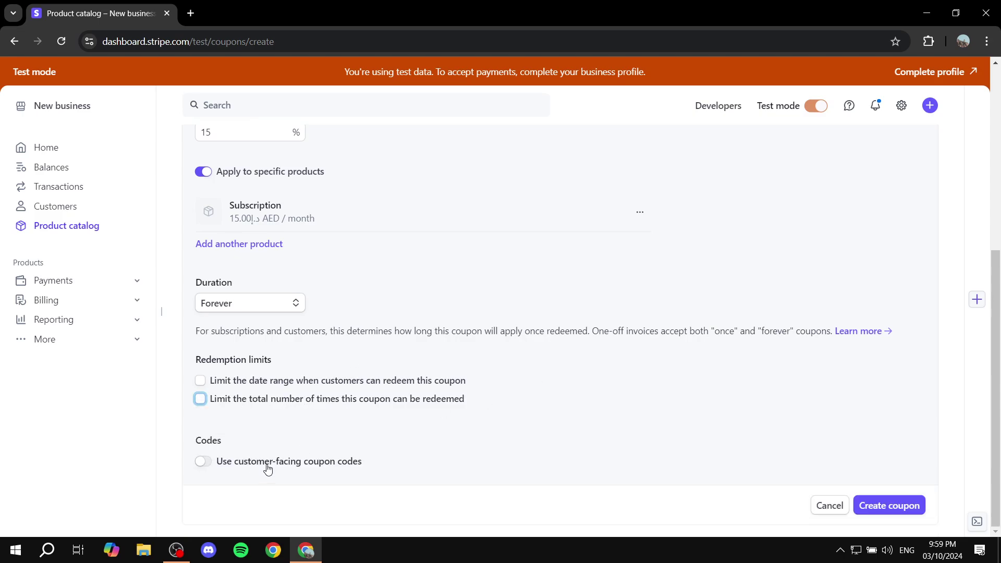
Step: Create the 15% Test Coupon, then delete it from its details page
left_click(894, 512)
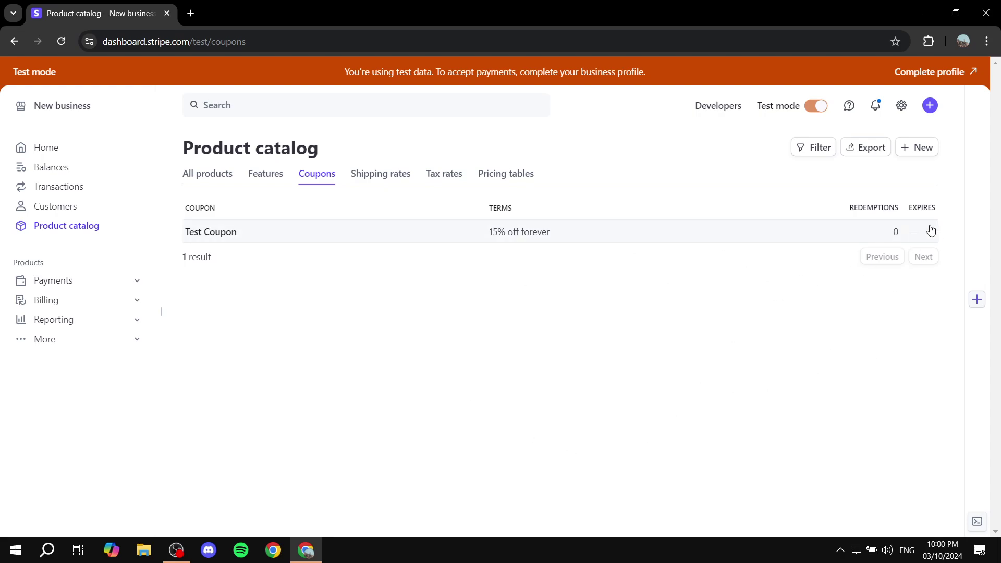
left_click(916, 236)
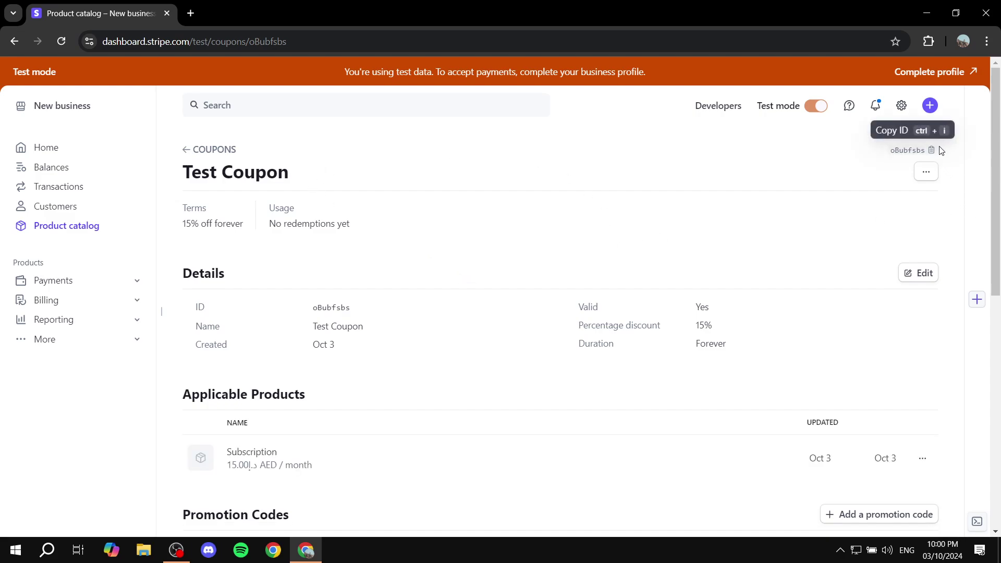
left_click(925, 174)
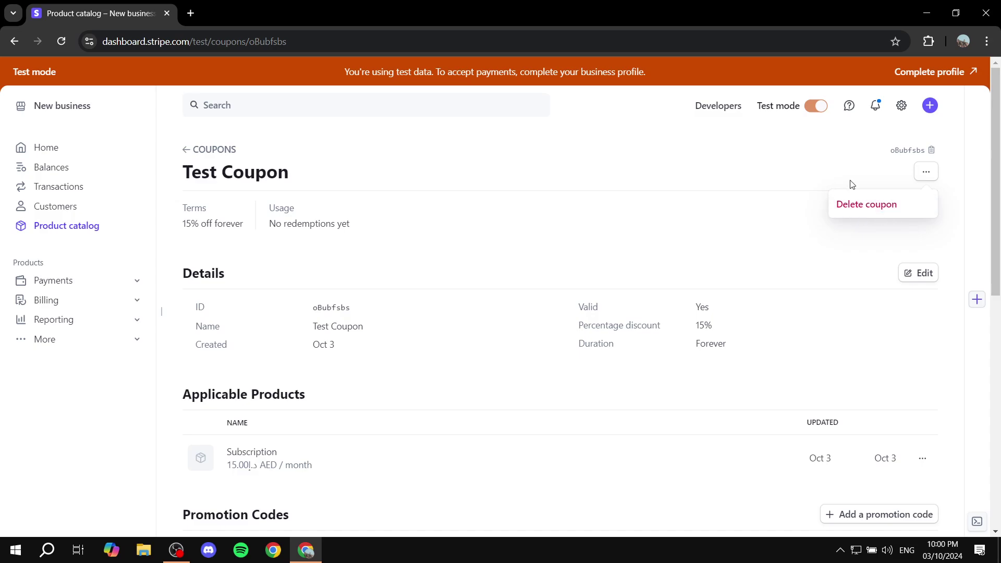
left_click(889, 209)
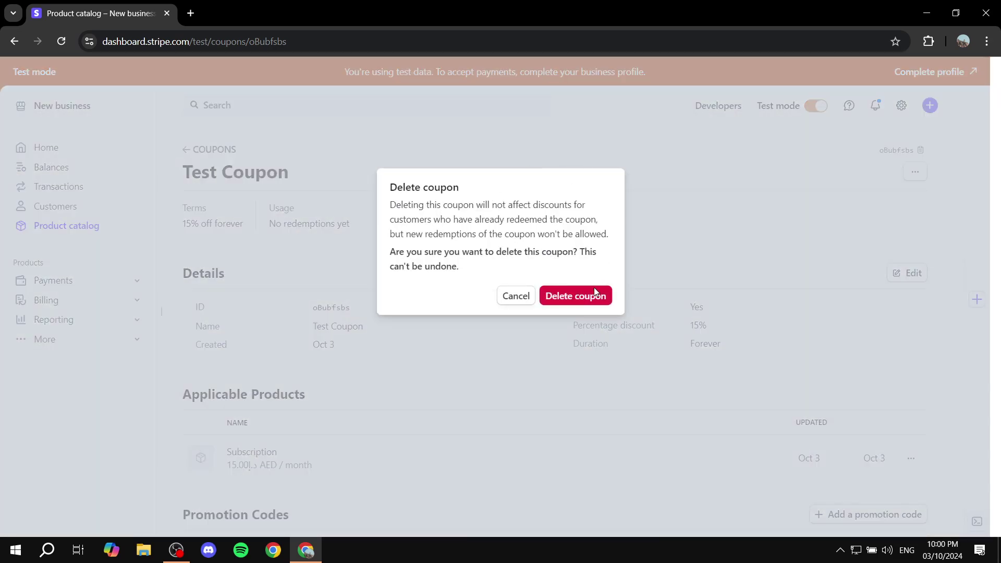
left_click(592, 293)
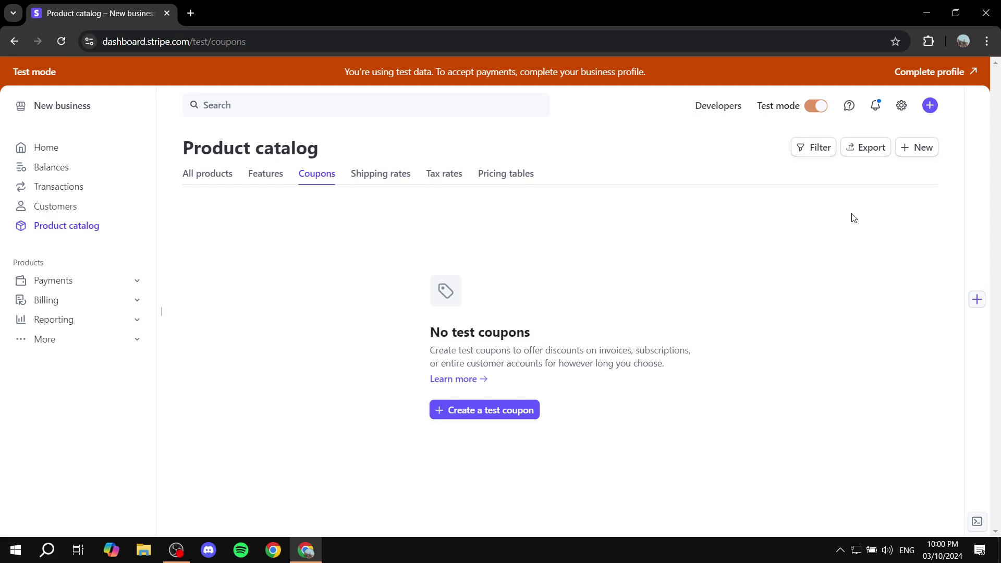